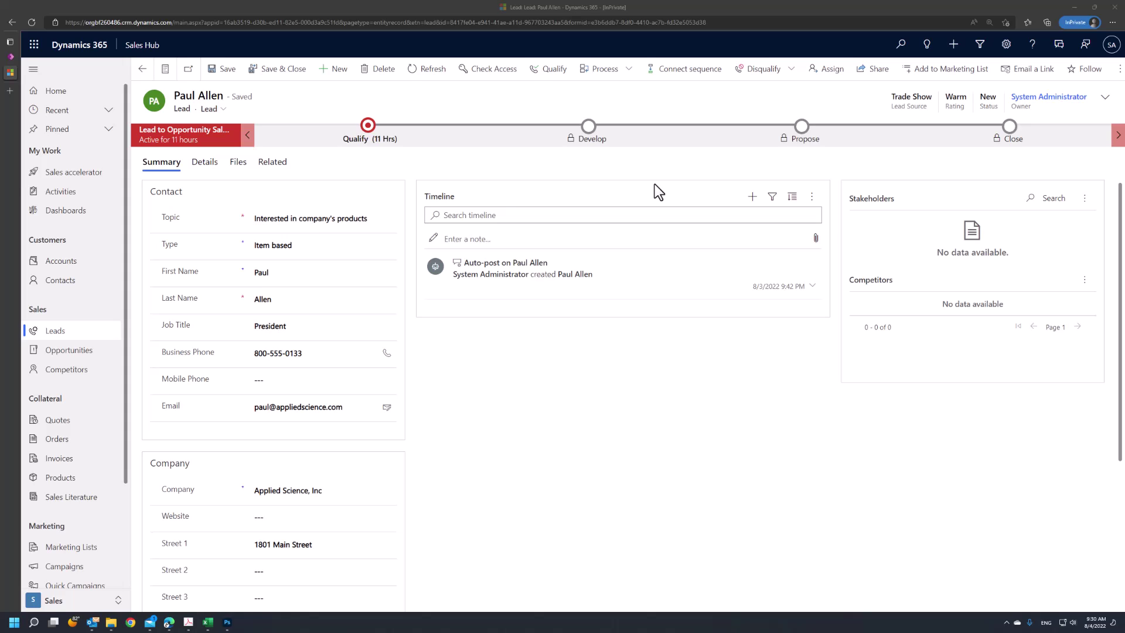
# Step: Review the Qualify stage details, then start a phone call titled 'Initial Phone Call'
pyautogui.click(369, 127)
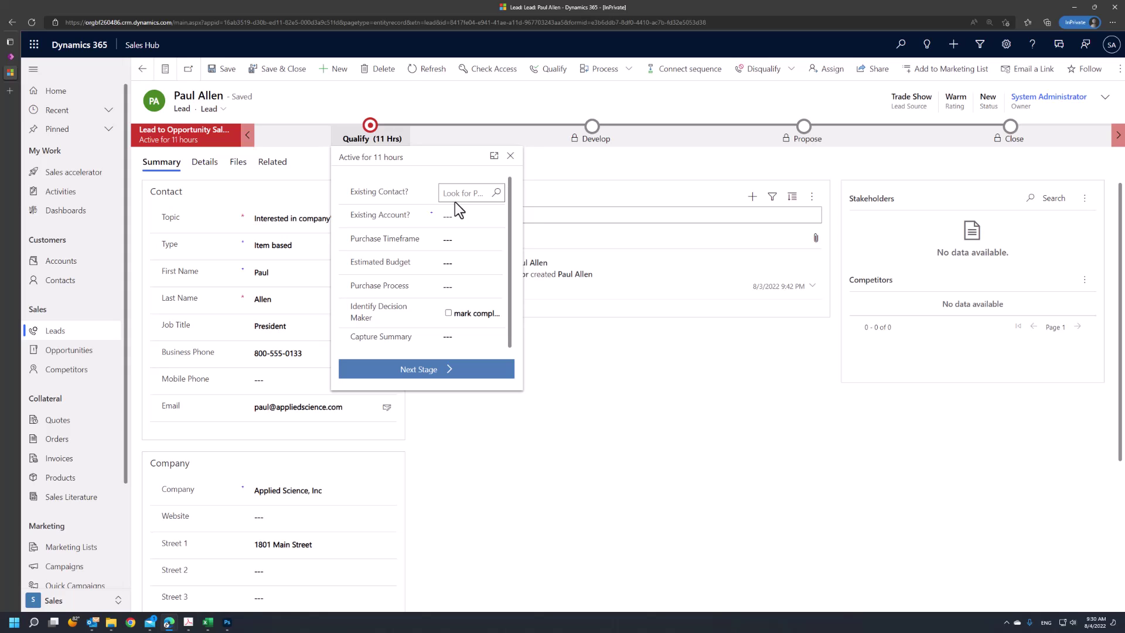
pyautogui.click(680, 166)
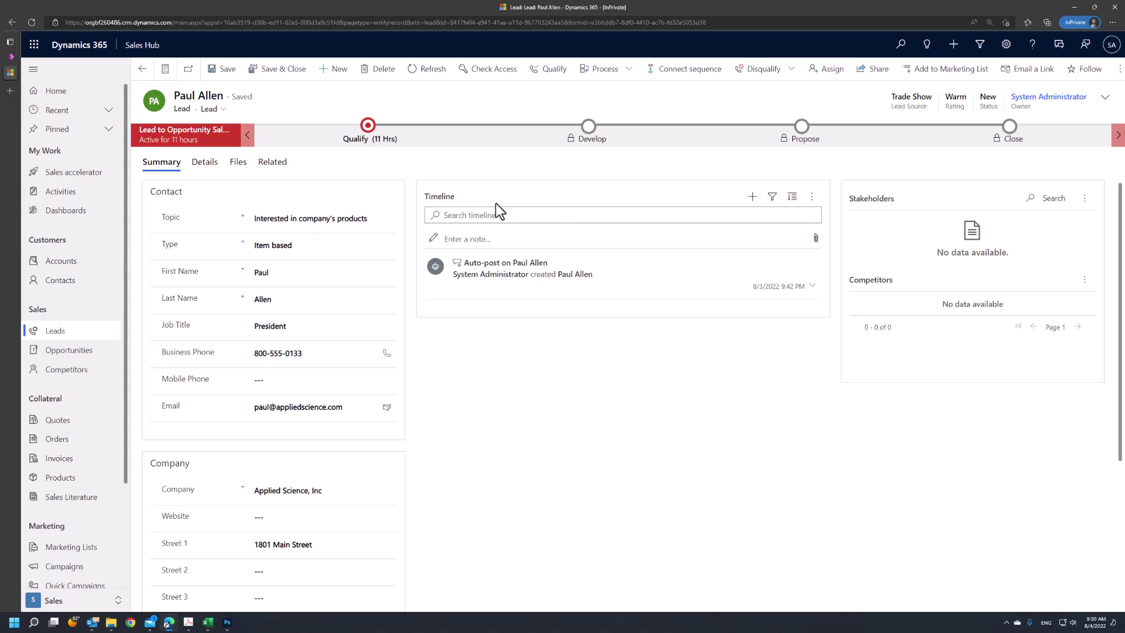
pyautogui.click(753, 197)
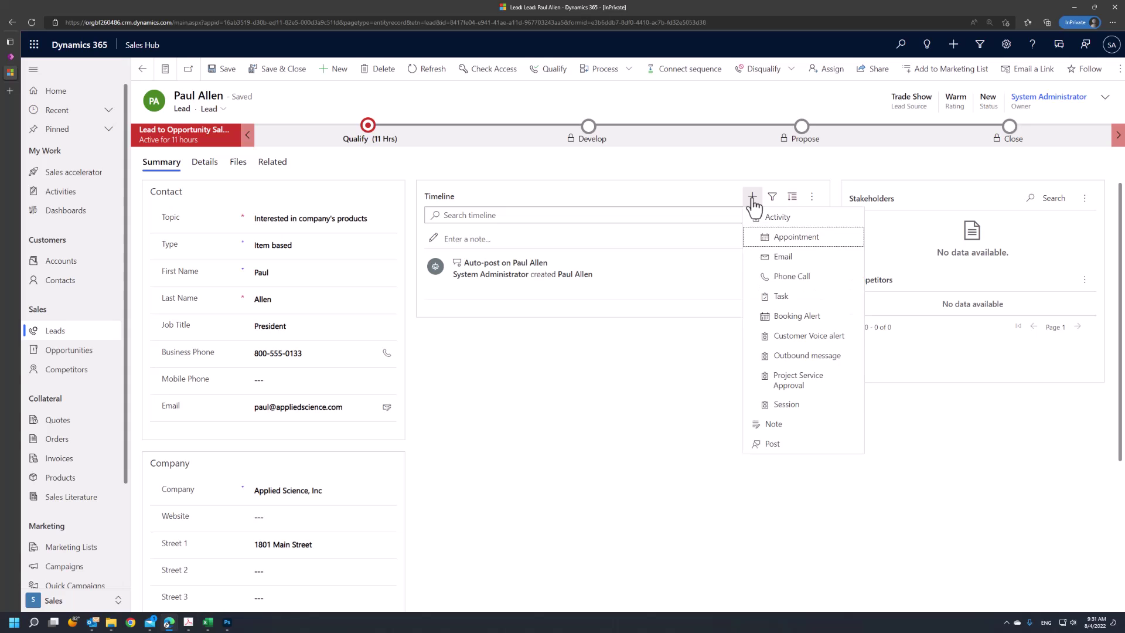
pyautogui.click(790, 280)
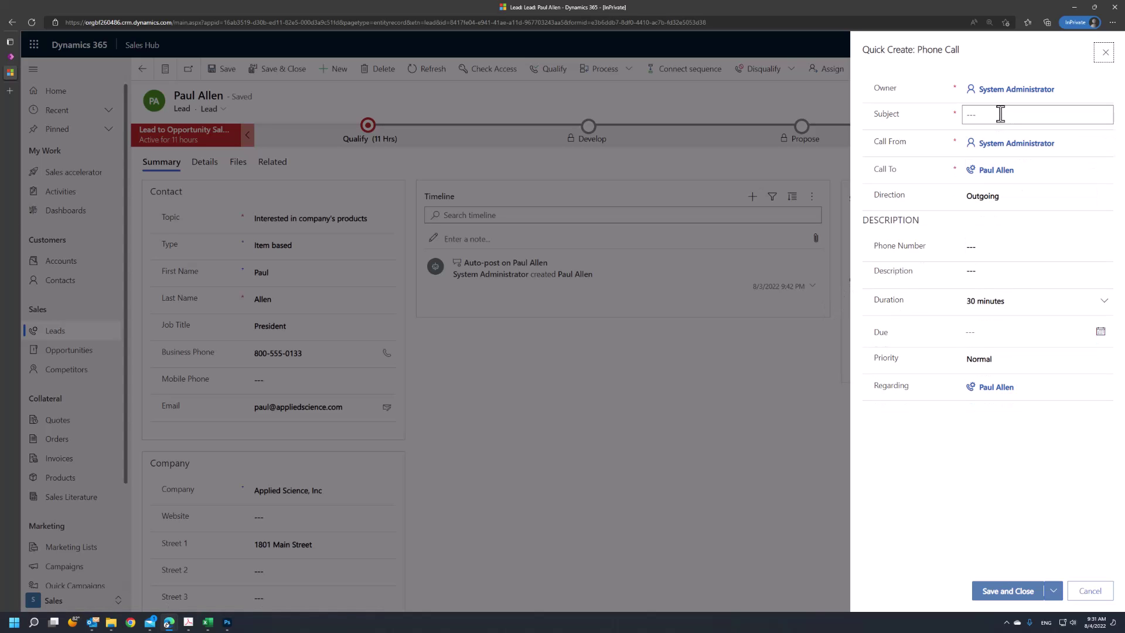
pyautogui.click(1000, 114)
pyautogui.write('Initias')
pyautogui.press('BackSpace')
pyautogui.write('l Phone Call')
# Step: Give the call description 'Kick off call' and due date August 4, 2022, and save it
pyautogui.click(1017, 175)
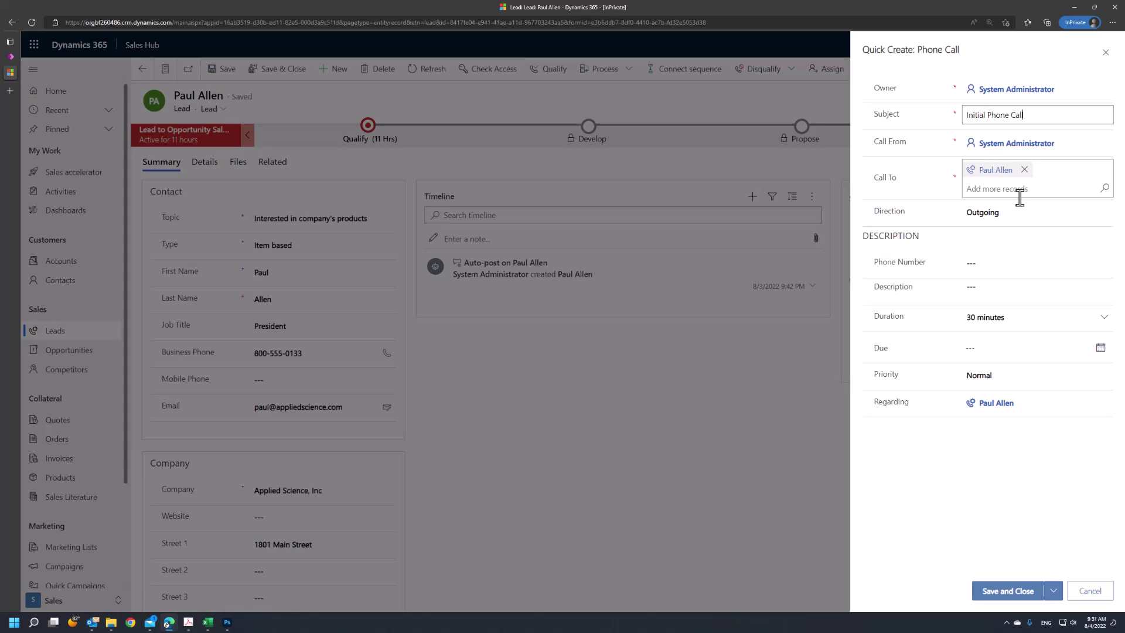
pyautogui.click(988, 276)
pyautogui.write('Kick off')
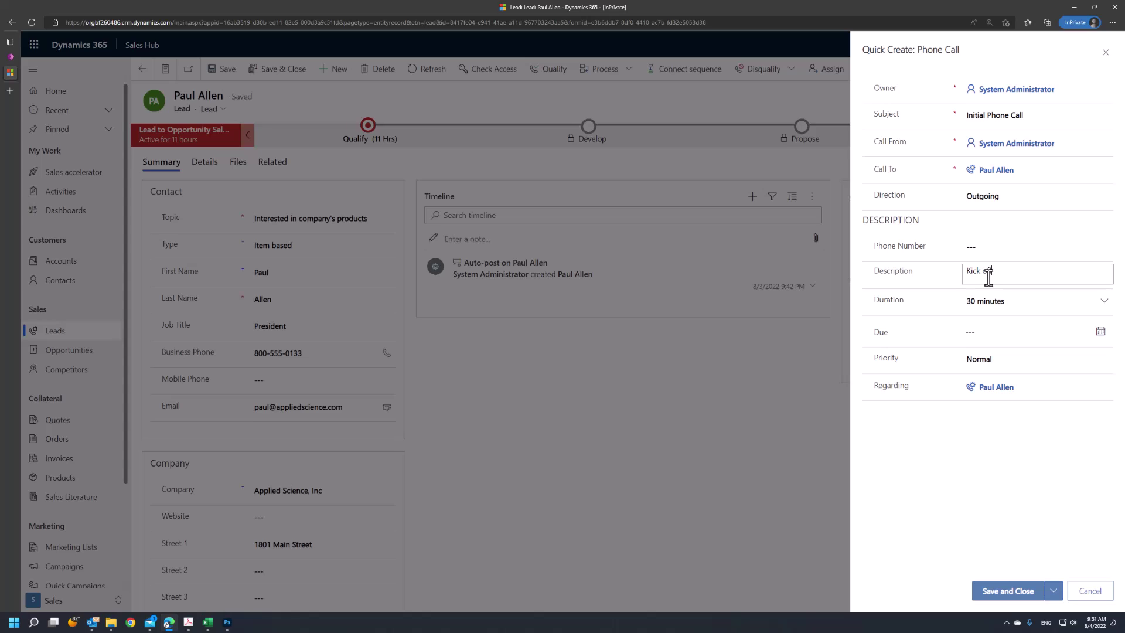
pyautogui.write(' call')
pyautogui.click(1100, 332)
pyautogui.click(1033, 401)
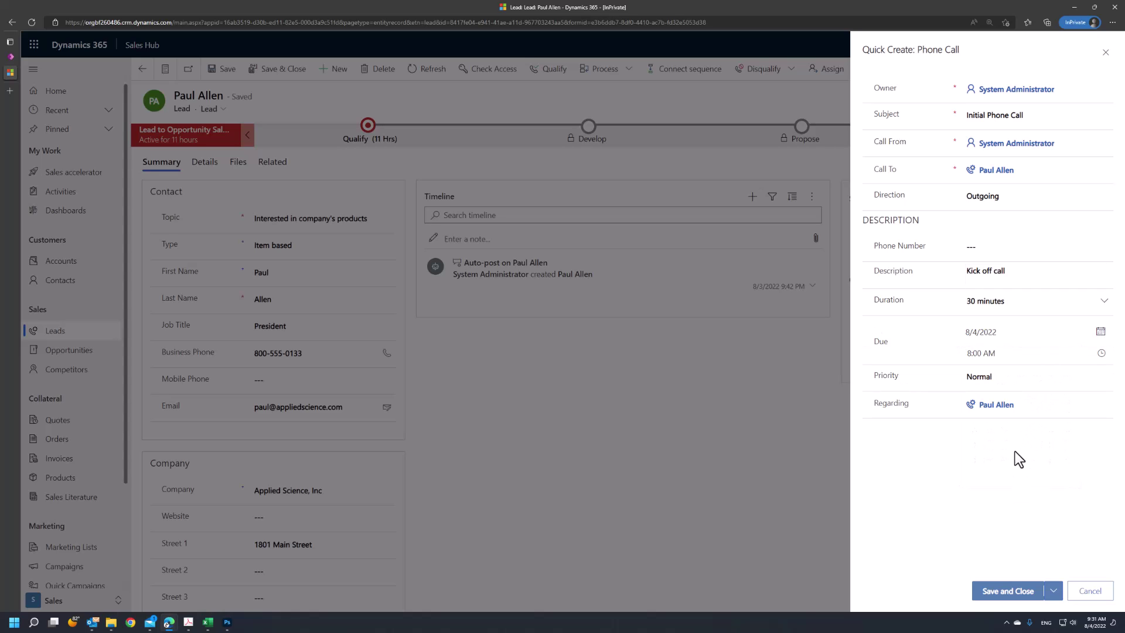
pyautogui.click(1008, 591)
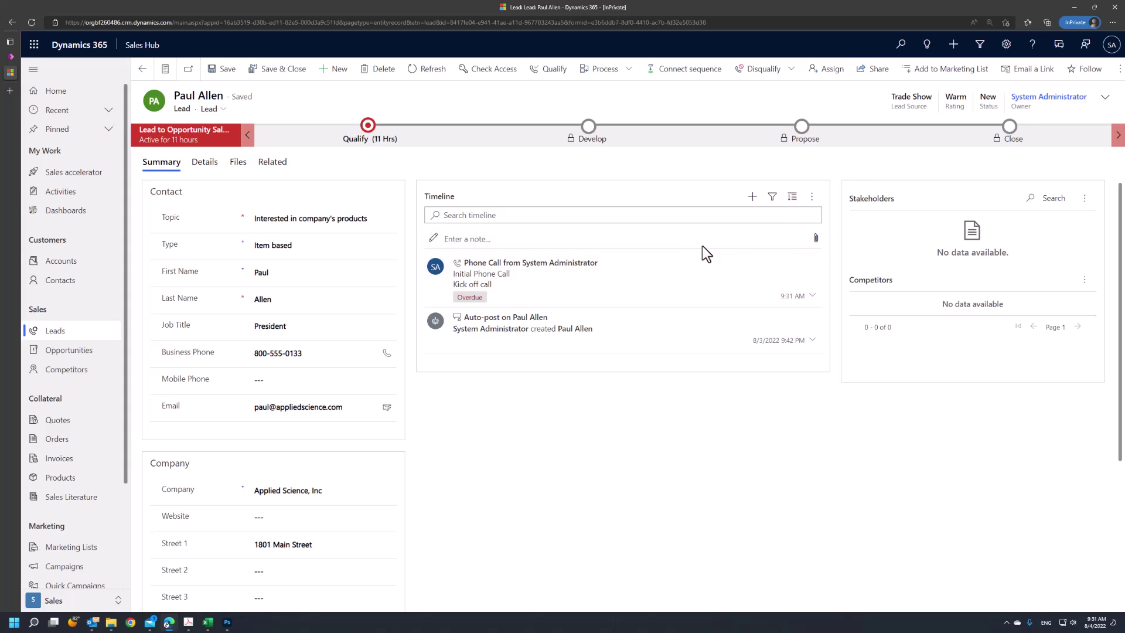
# Step: Post 'Does anyone know anything about applied science?' to the lead's timeline
pyautogui.click(752, 197)
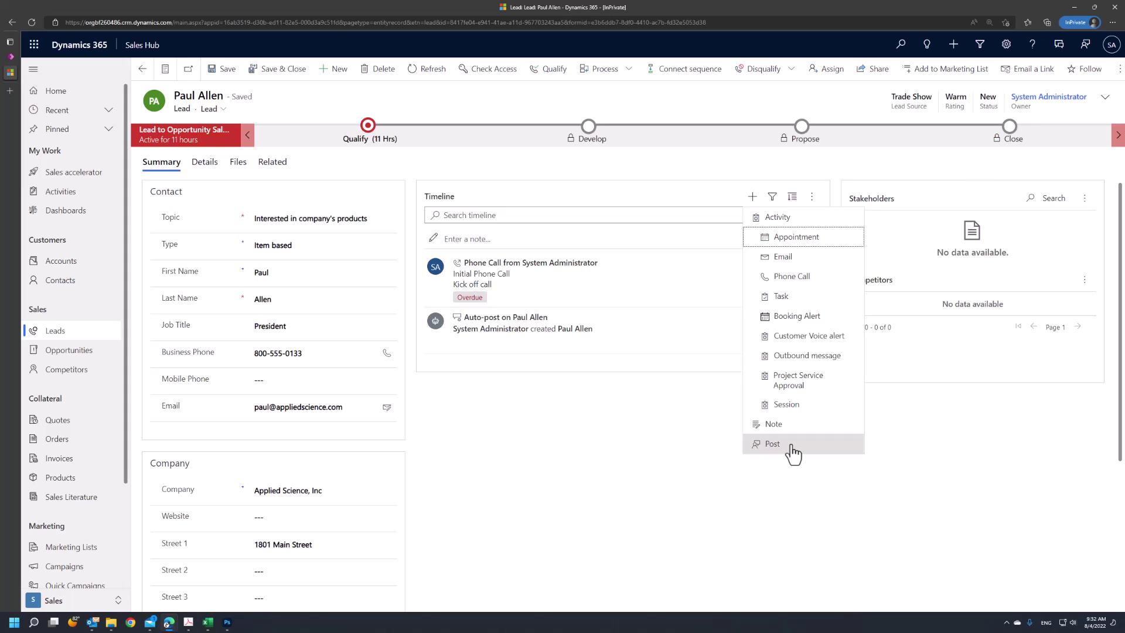
pyautogui.click(772, 444)
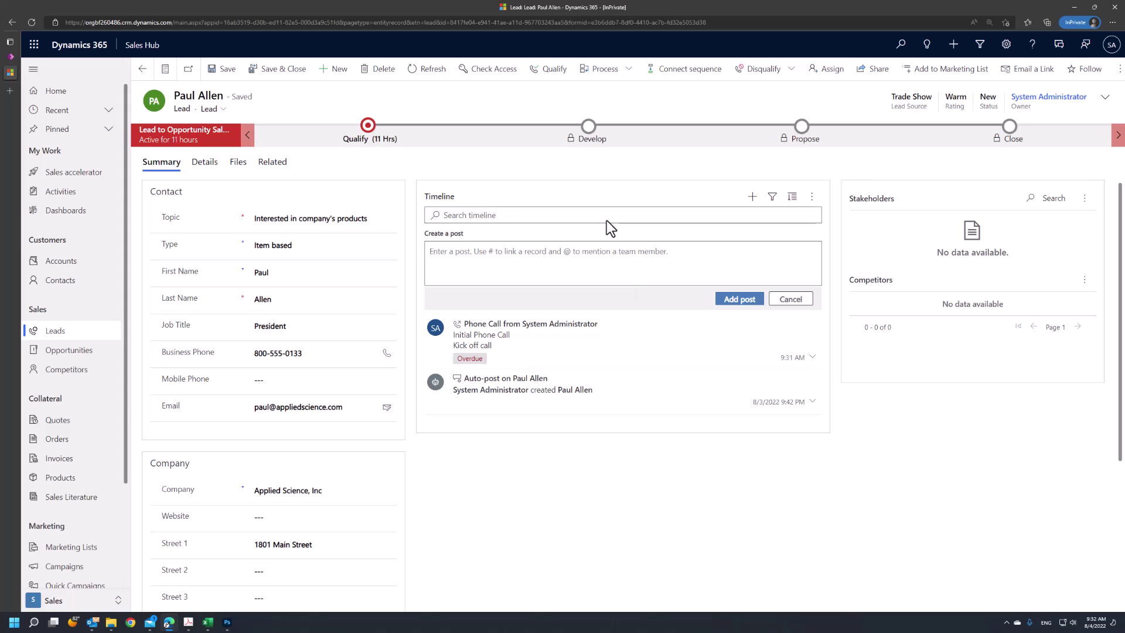
pyautogui.write('Does anyone ')
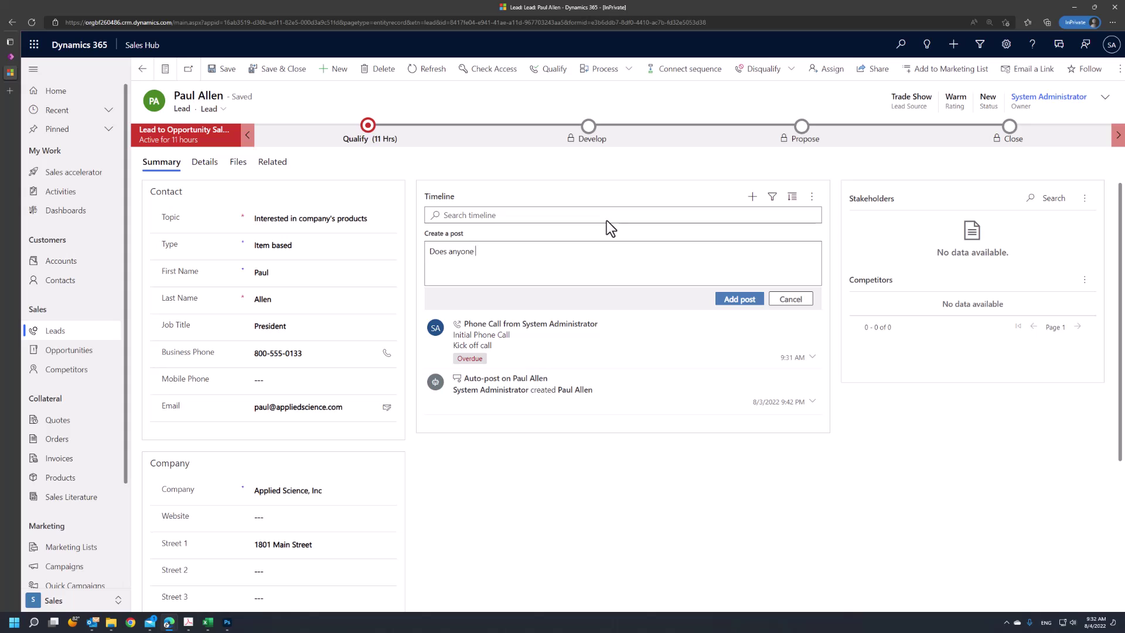
pyautogui.write('know anything about applied science?')
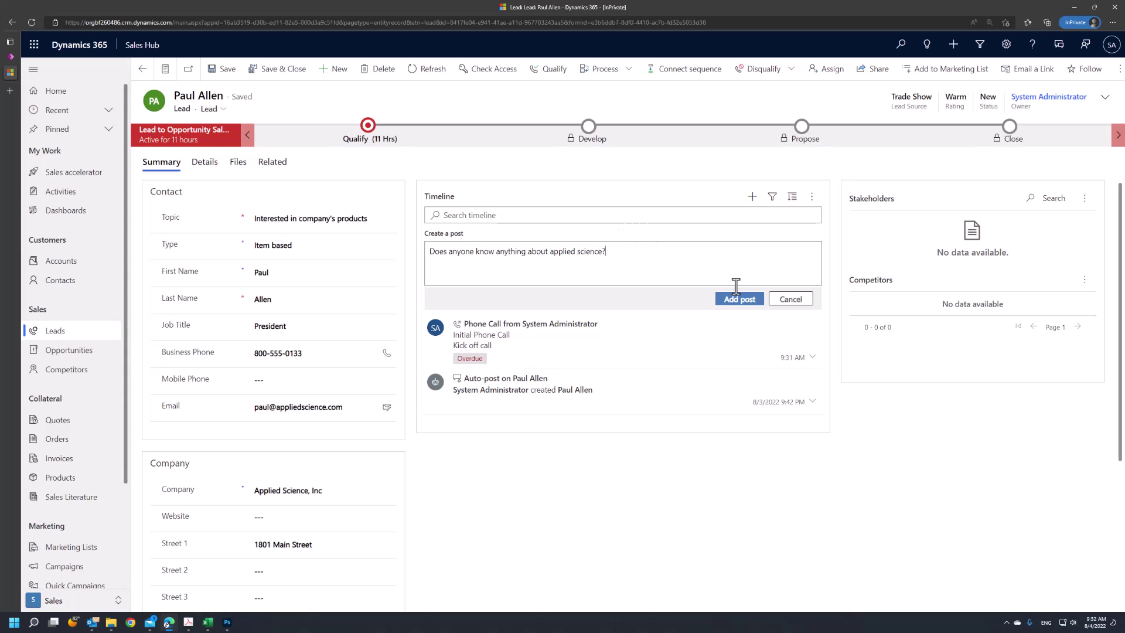
pyautogui.click(749, 299)
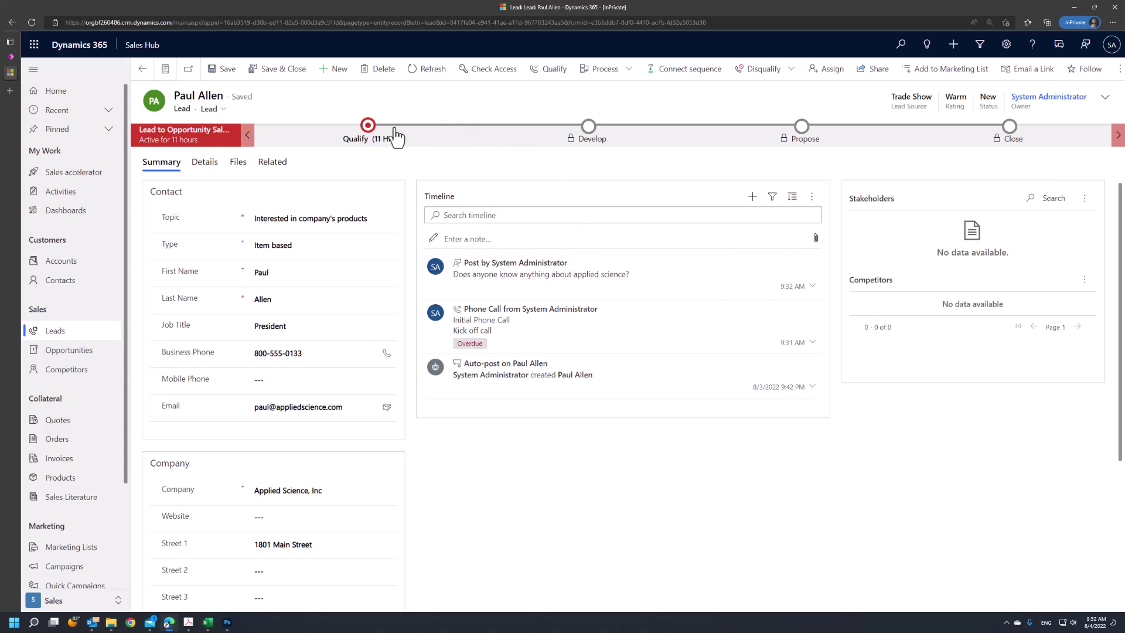
# Step: Set Qualify stage Purchase Timeframe to This Quarter, Estimated Budget $50,000.00, Purchase Process Committee
pyautogui.click(369, 128)
pyautogui.click(468, 240)
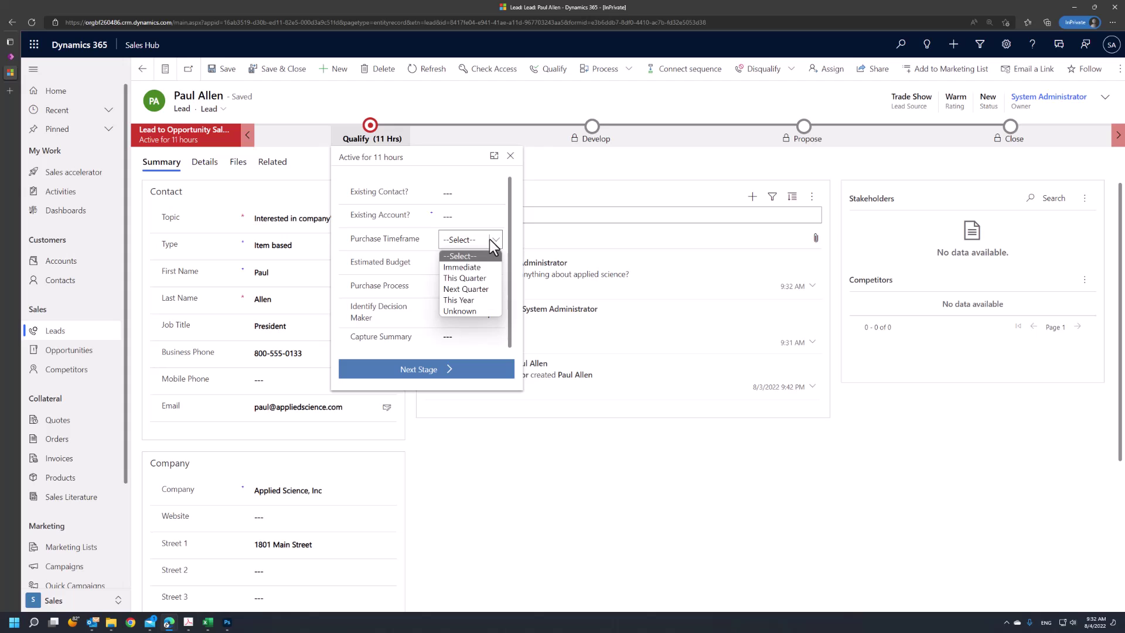
pyautogui.click(470, 278)
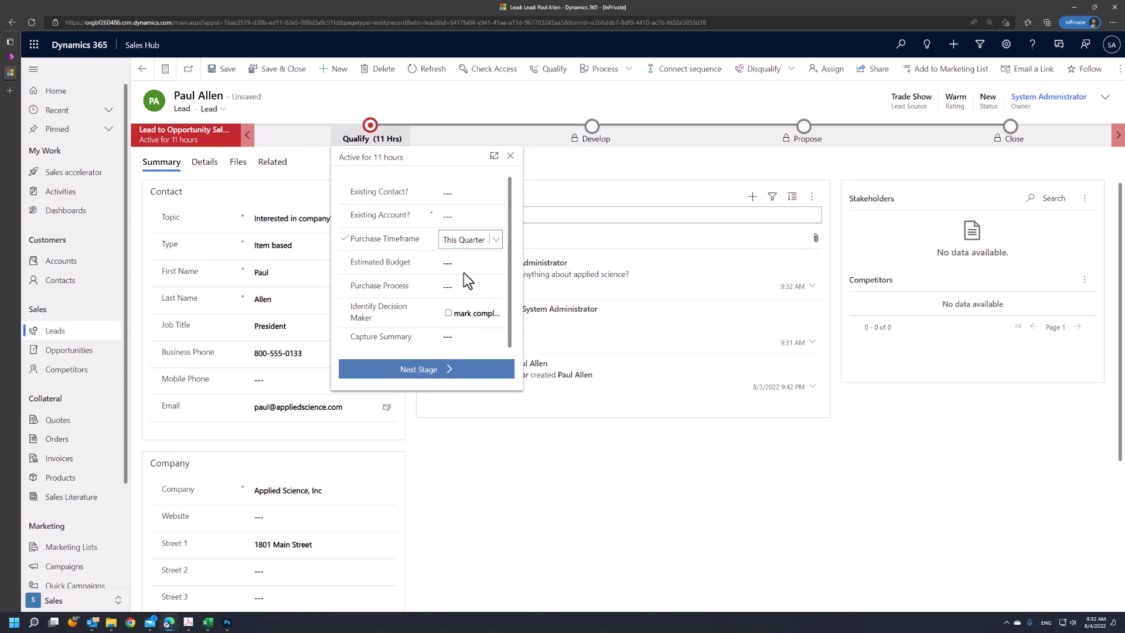
pyautogui.click(461, 260)
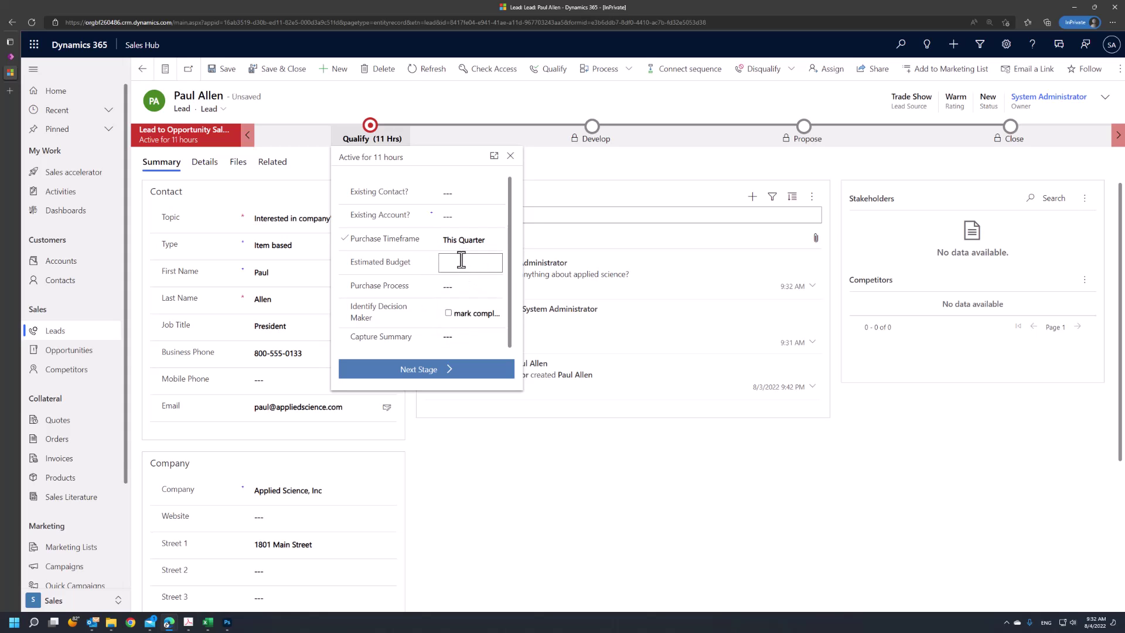
pyautogui.write('50000')
pyautogui.click(479, 291)
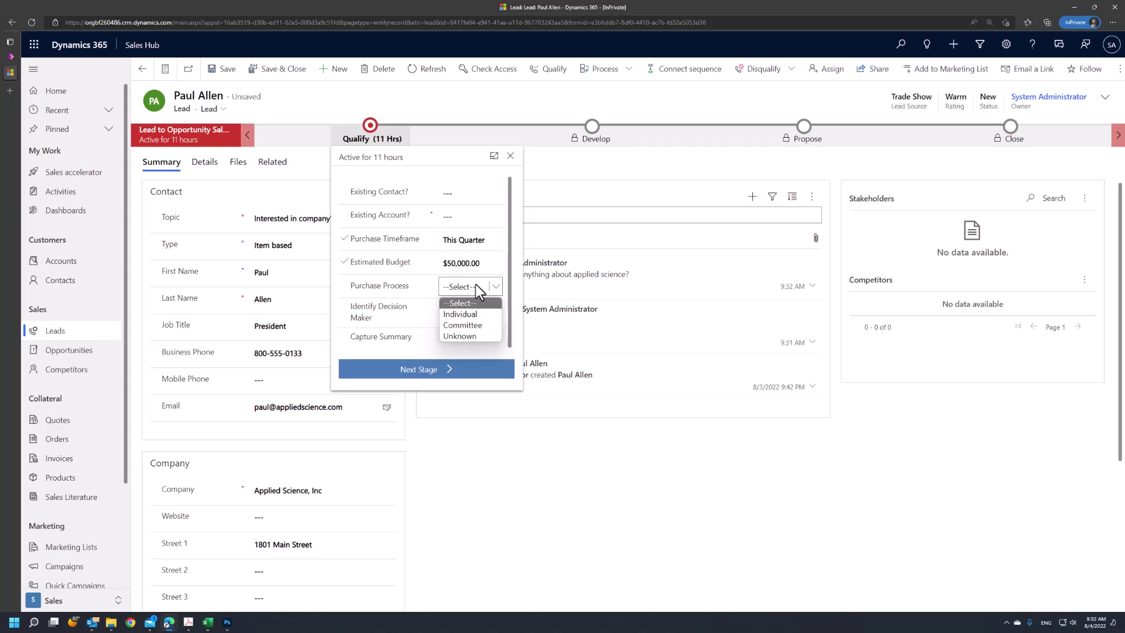
pyautogui.click(466, 326)
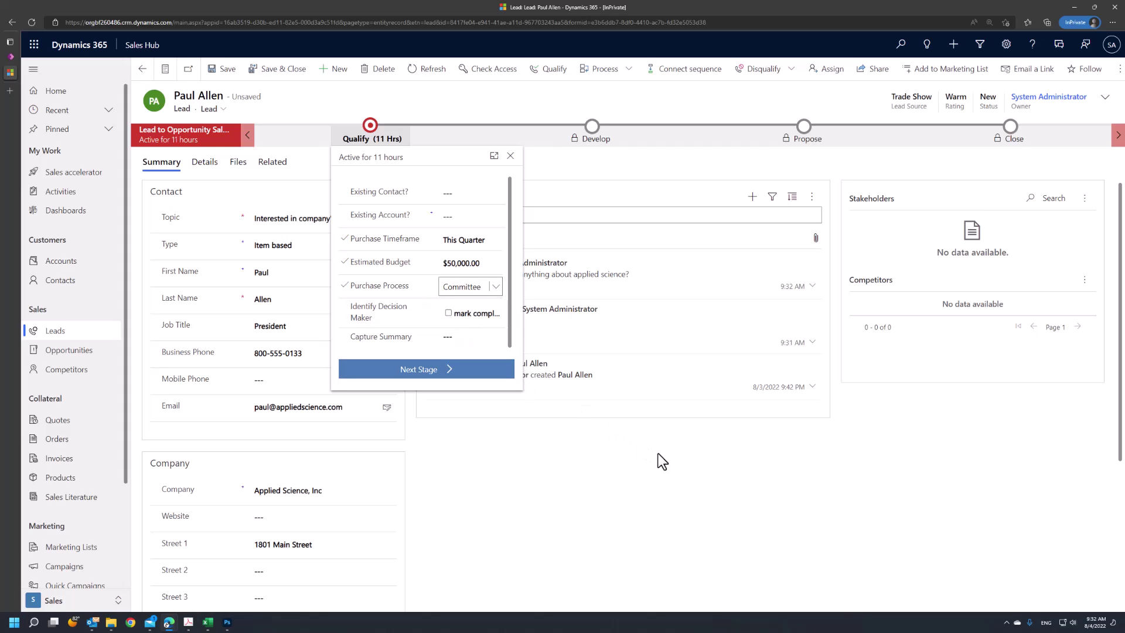
pyautogui.click(658, 454)
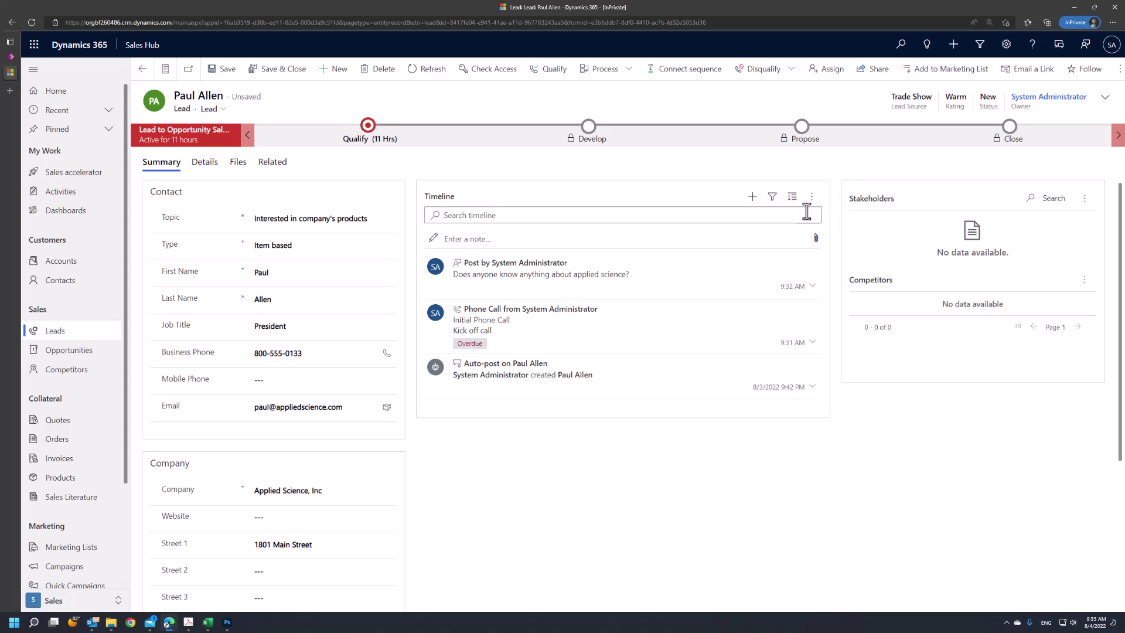
# Step: Start a new appointment with subject 'Stakeholder meeting' and location Client Office
pyautogui.click(752, 200)
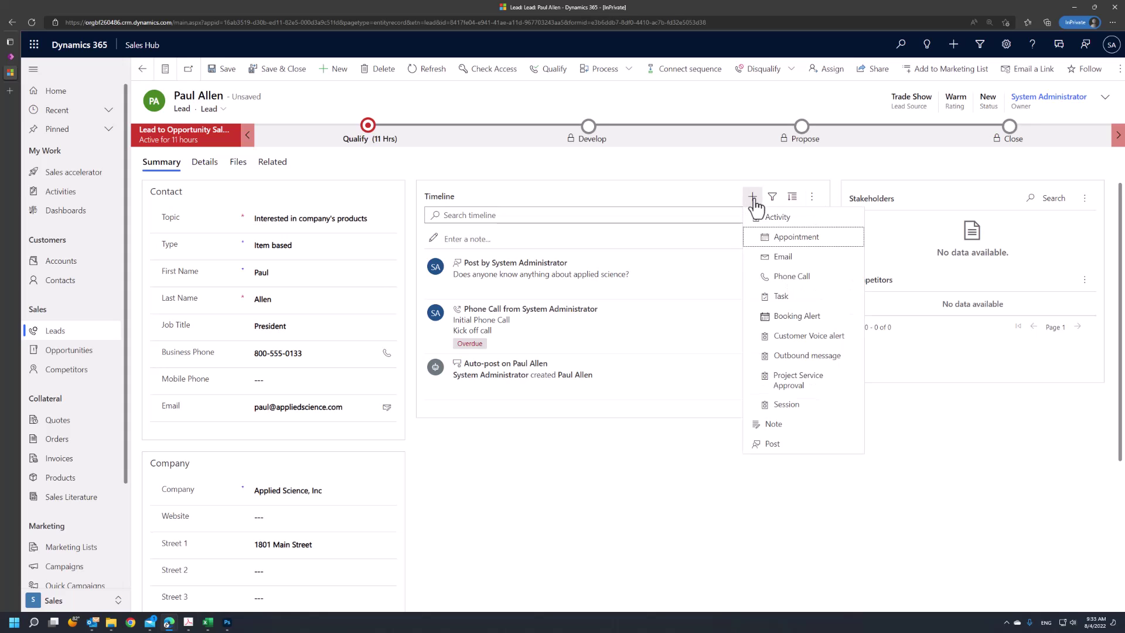
pyautogui.click(794, 238)
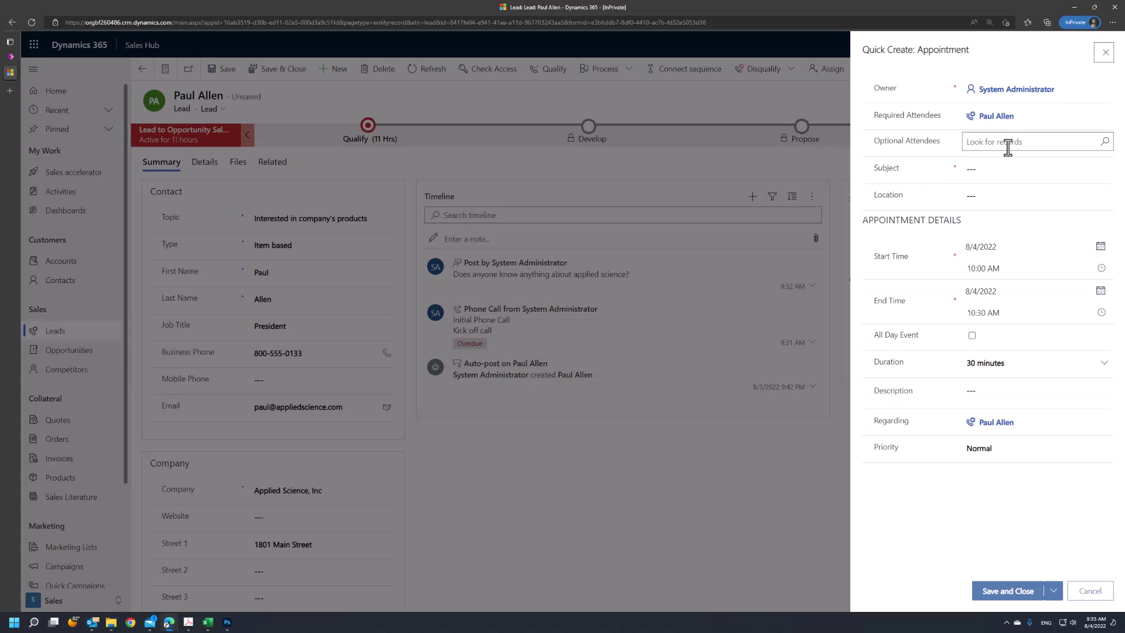
pyautogui.click(990, 174)
pyautogui.write('St')
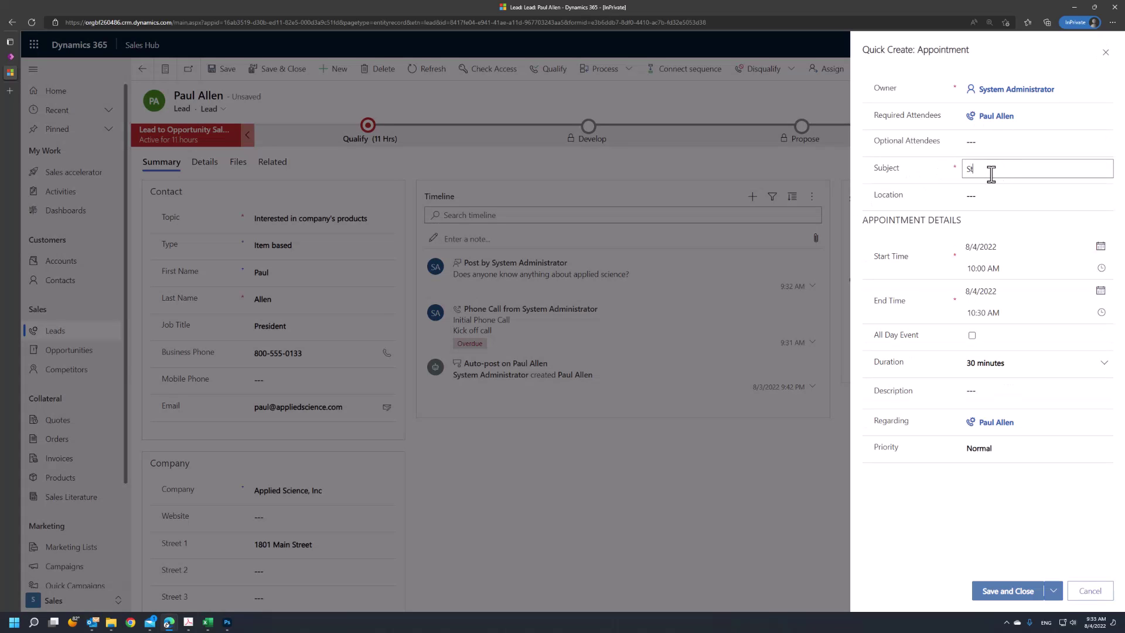
pyautogui.write('akeholder meetings')
pyautogui.click(992, 196)
pyautogui.write('Client Office')
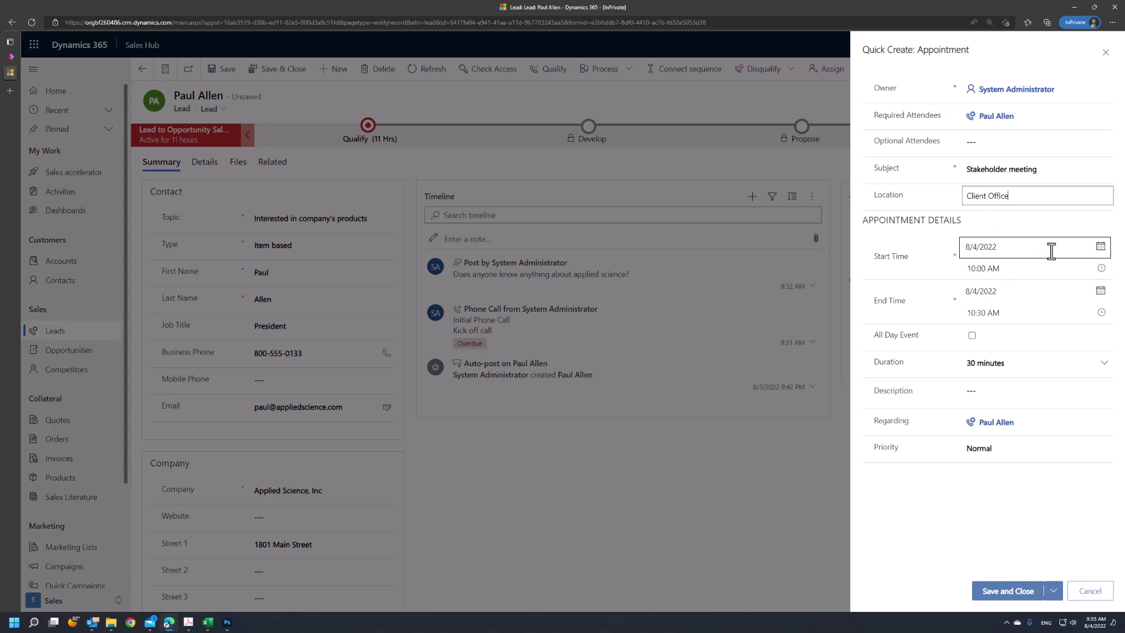
# Step: Schedule it August 5, 2022 ending 11:00 AM, describe as 'Sales meeting with stakeholder committee', save
pyautogui.click(1099, 246)
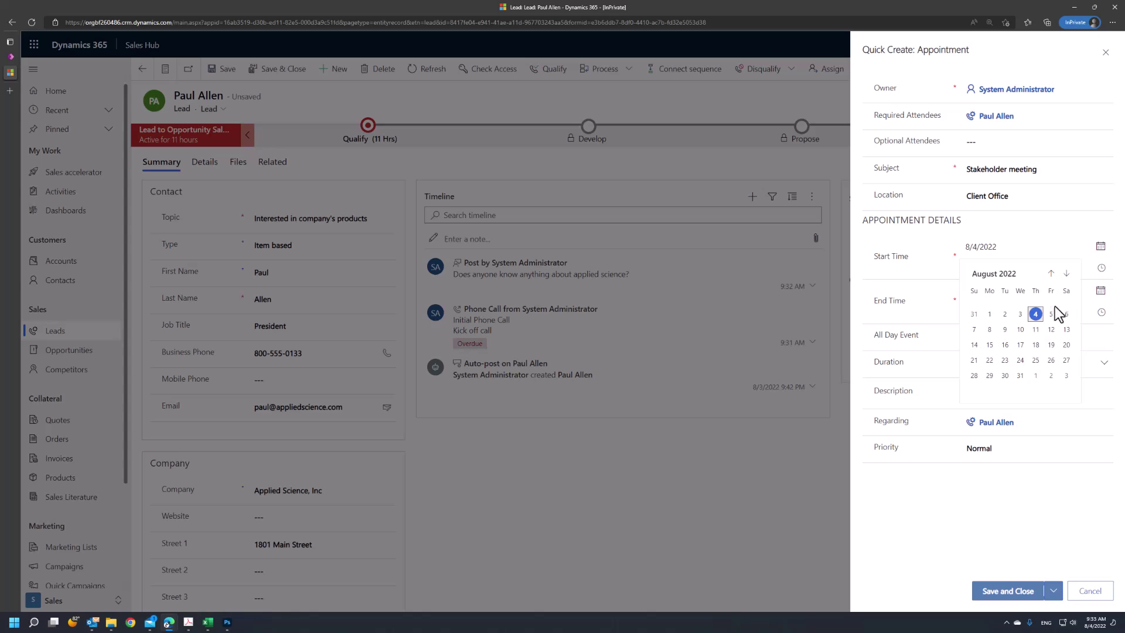
pyautogui.click(1050, 313)
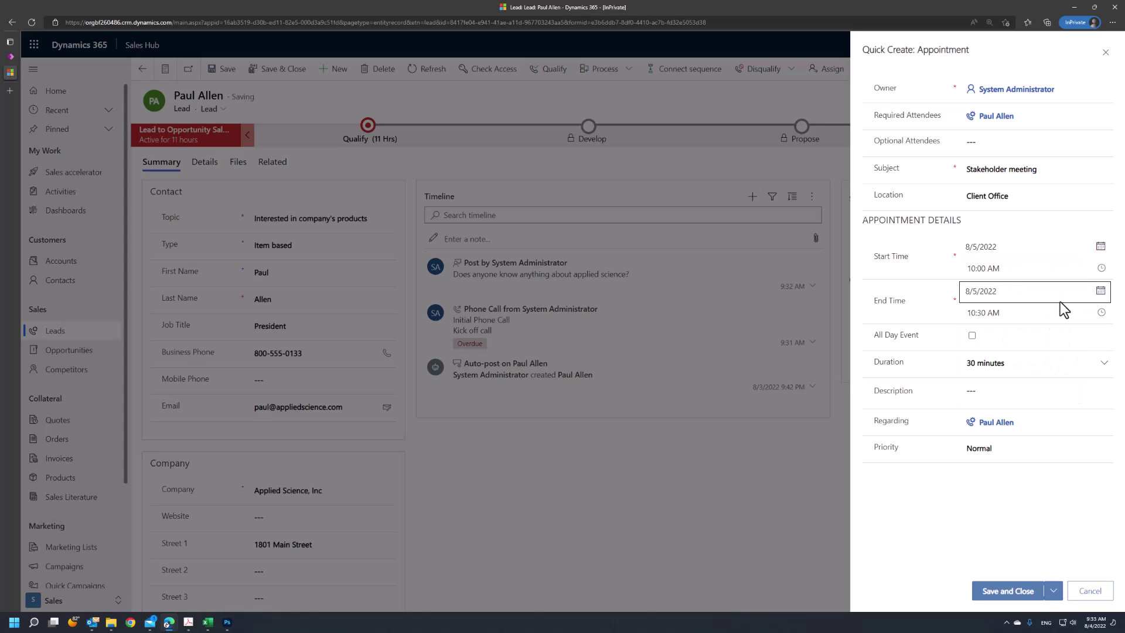
pyautogui.click(1101, 316)
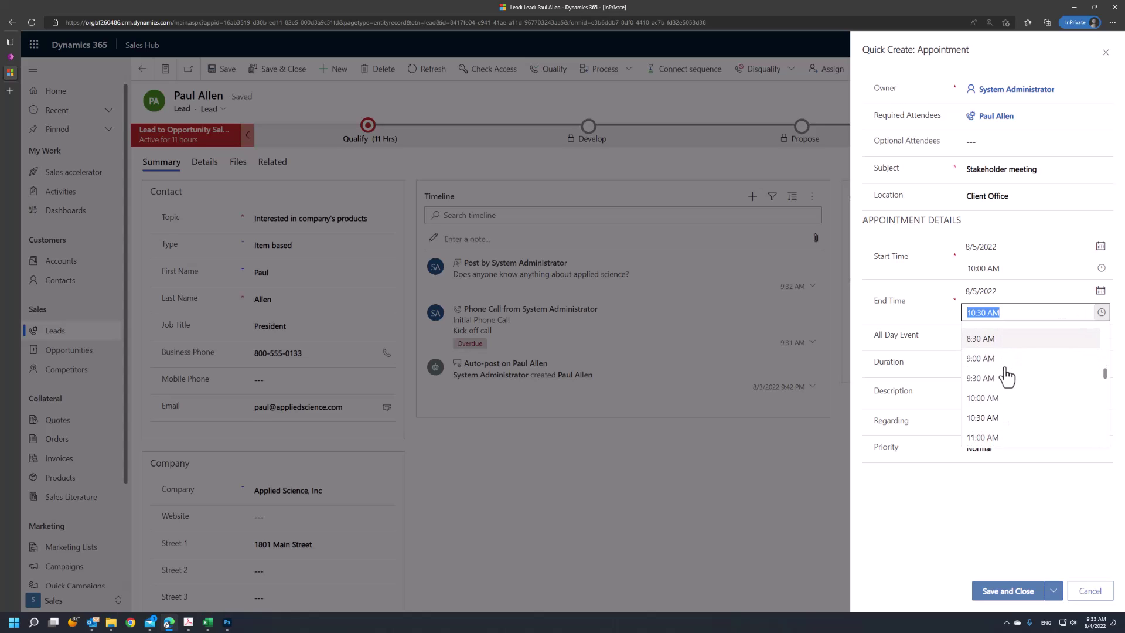
pyautogui.click(983, 437)
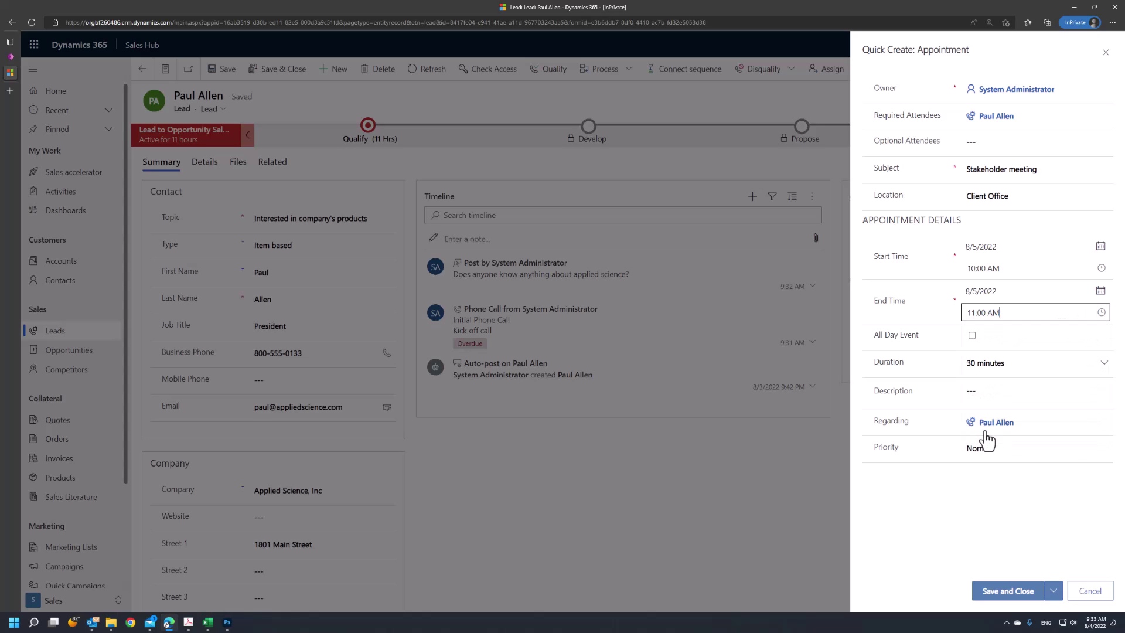
pyautogui.click(1024, 398)
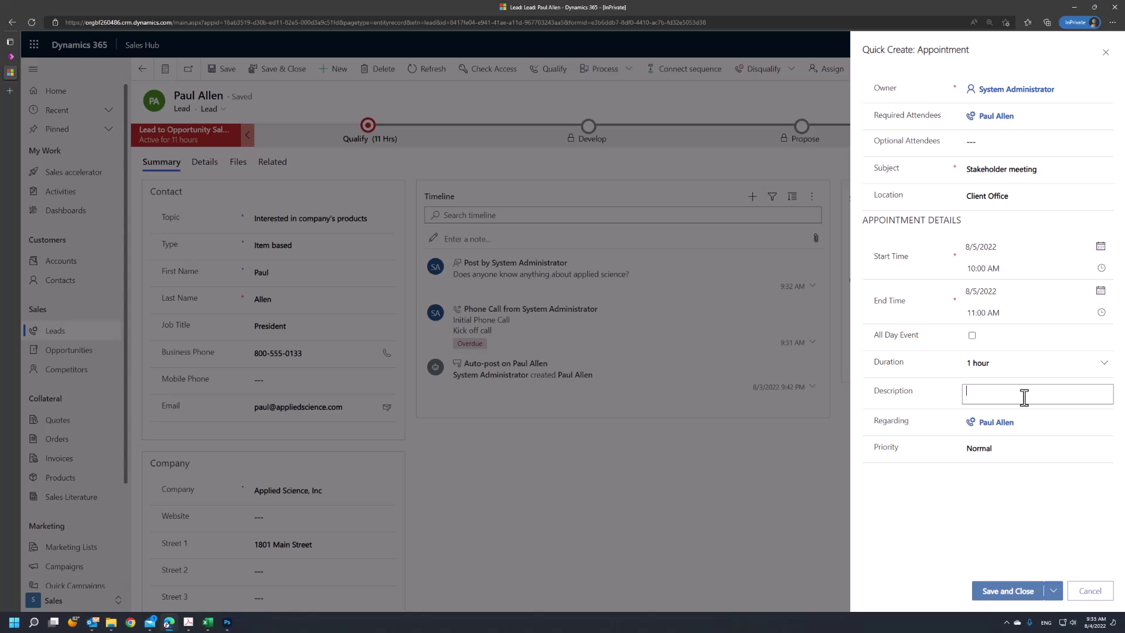
pyautogui.write('Sales meeting with stakeholder committee')
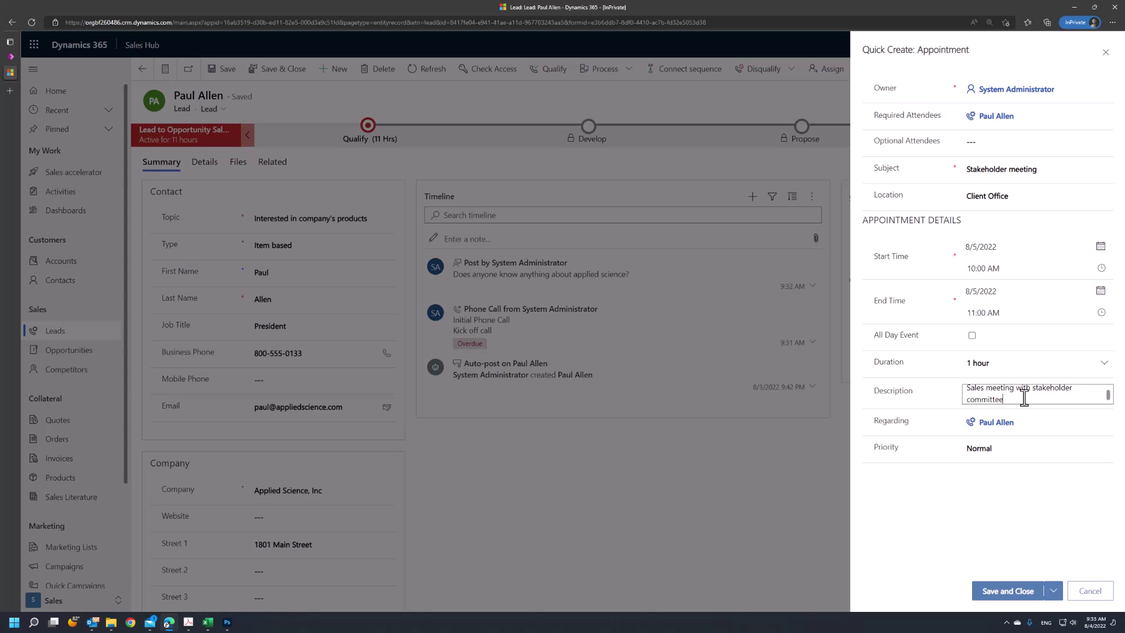
pyautogui.click(1013, 589)
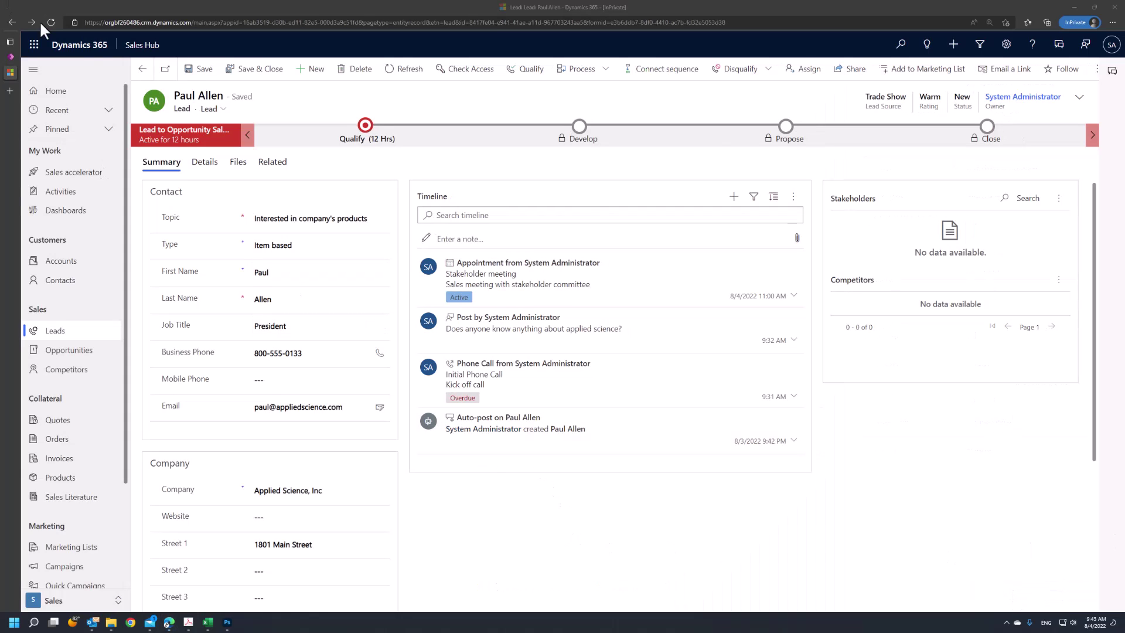
# Step: Switch the lead to the Sales Insights form and view the Stakeholder meeting details
pyautogui.click(212, 110)
pyautogui.click(230, 143)
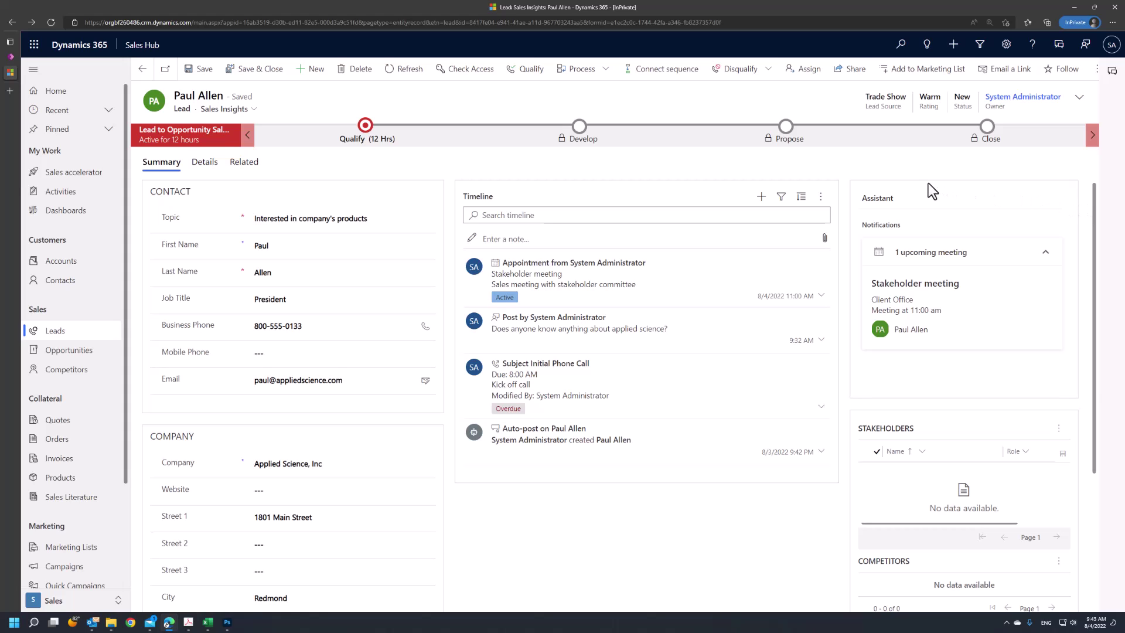
pyautogui.click(1000, 300)
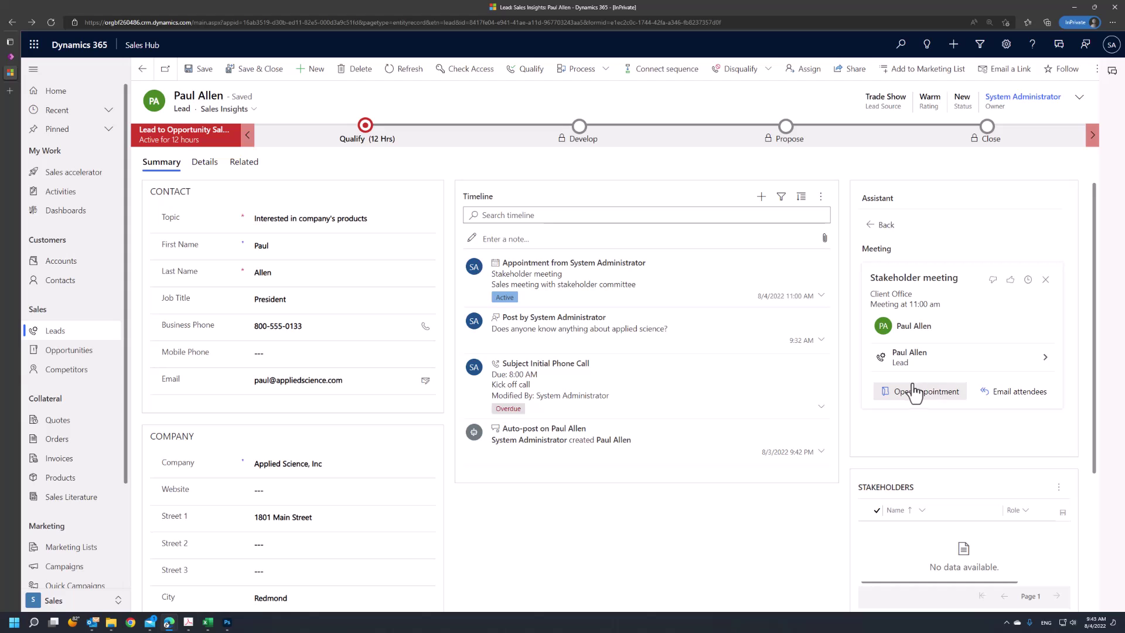